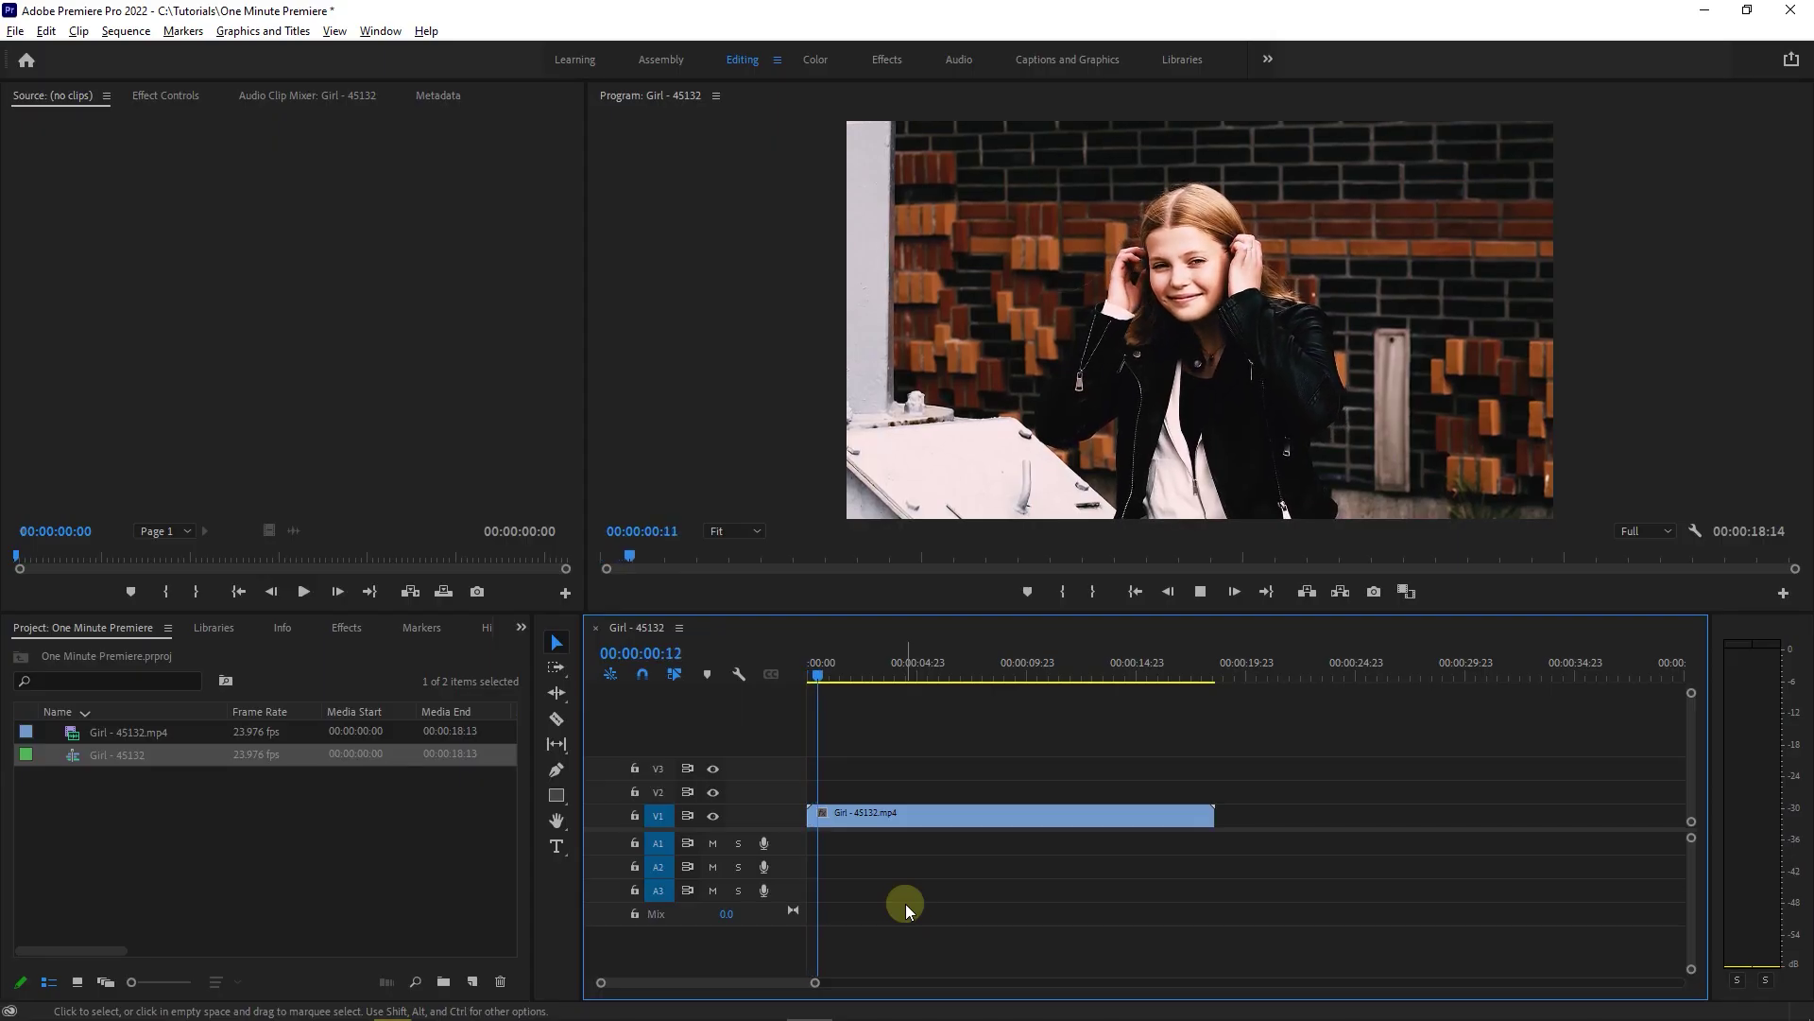
key("space")
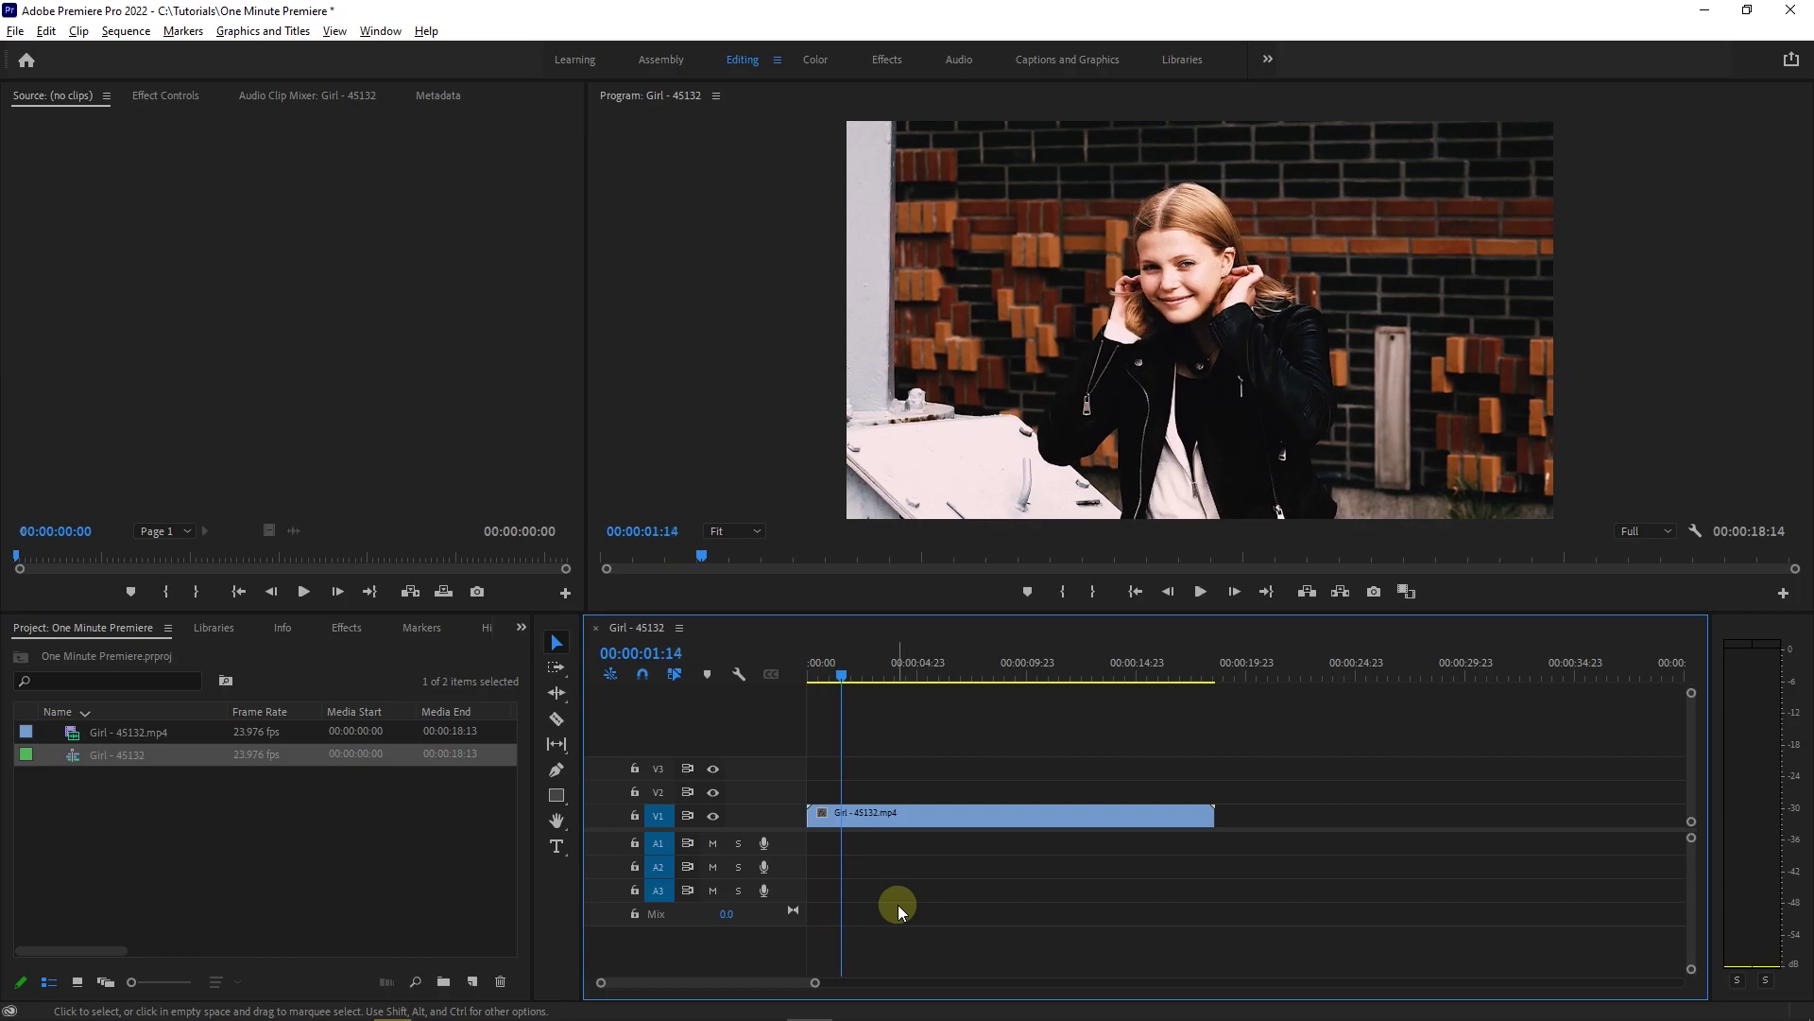
- Preview the sequence, then apply Video Effects > Transform > Crop to the Girl - 45132 clip on V1
left_click(346, 626)
left_click(180, 652)
type("crop")
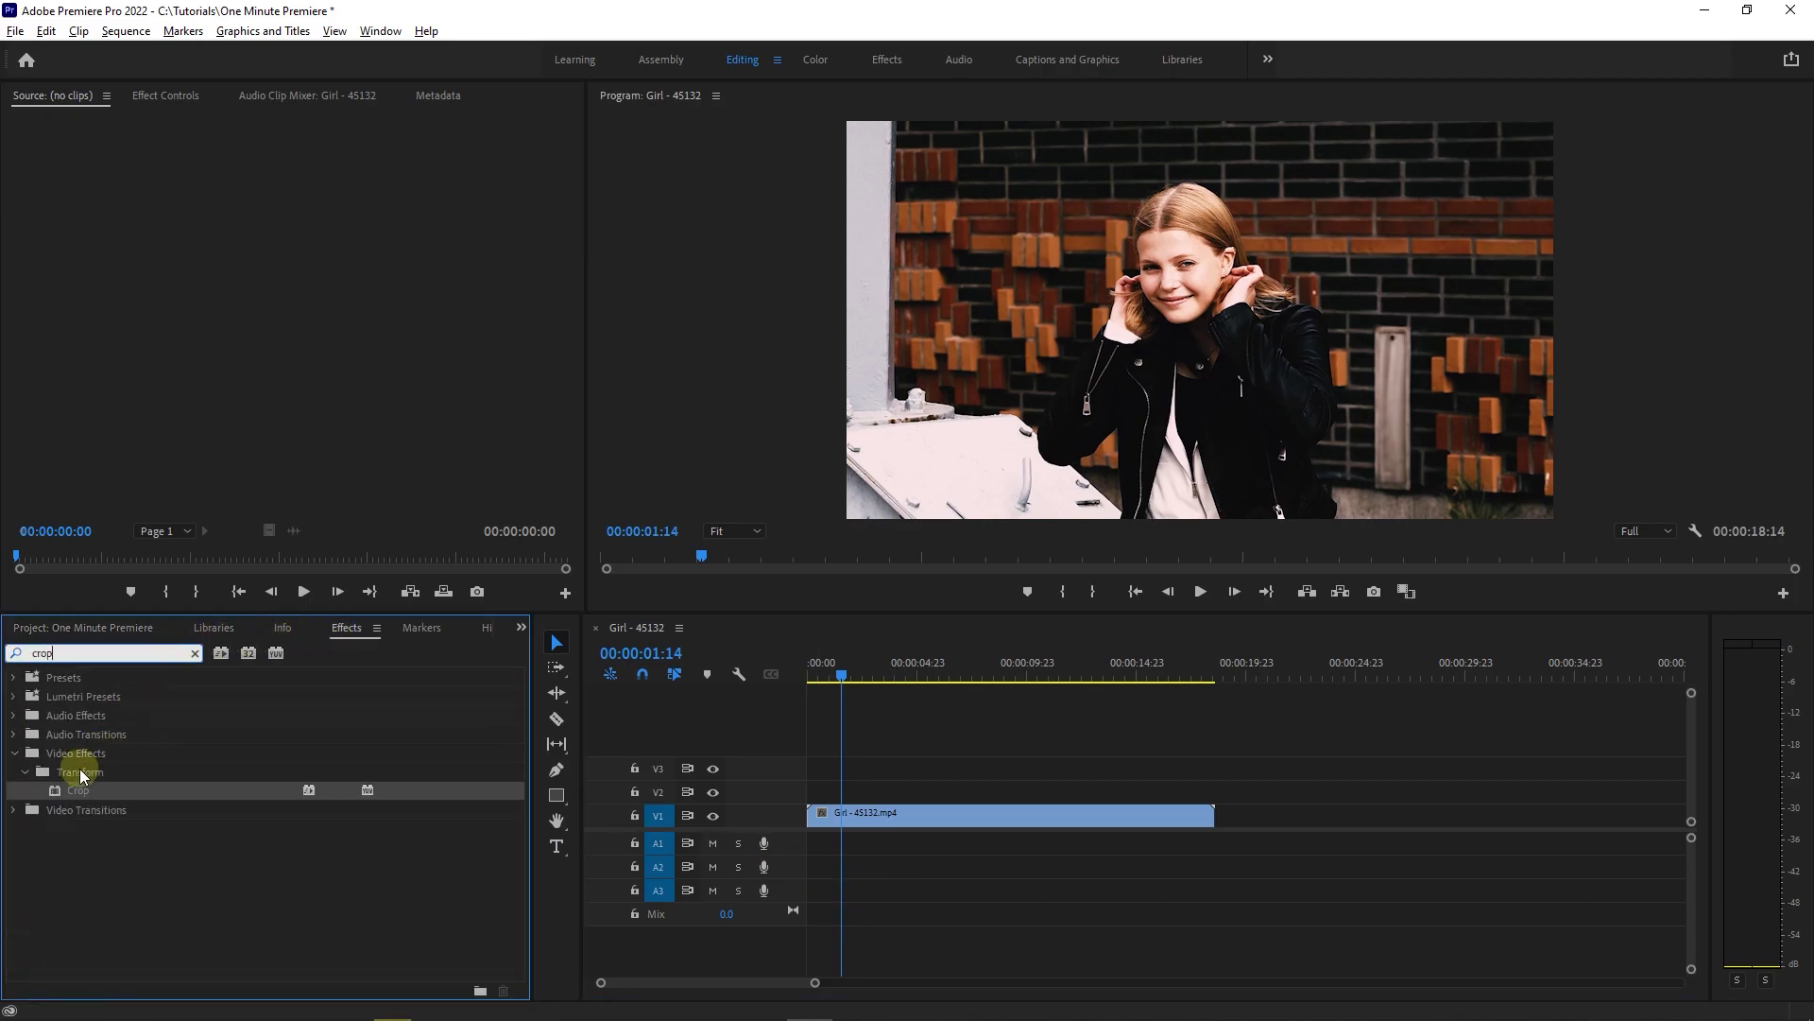
left_click_drag(88, 788, 906, 825)
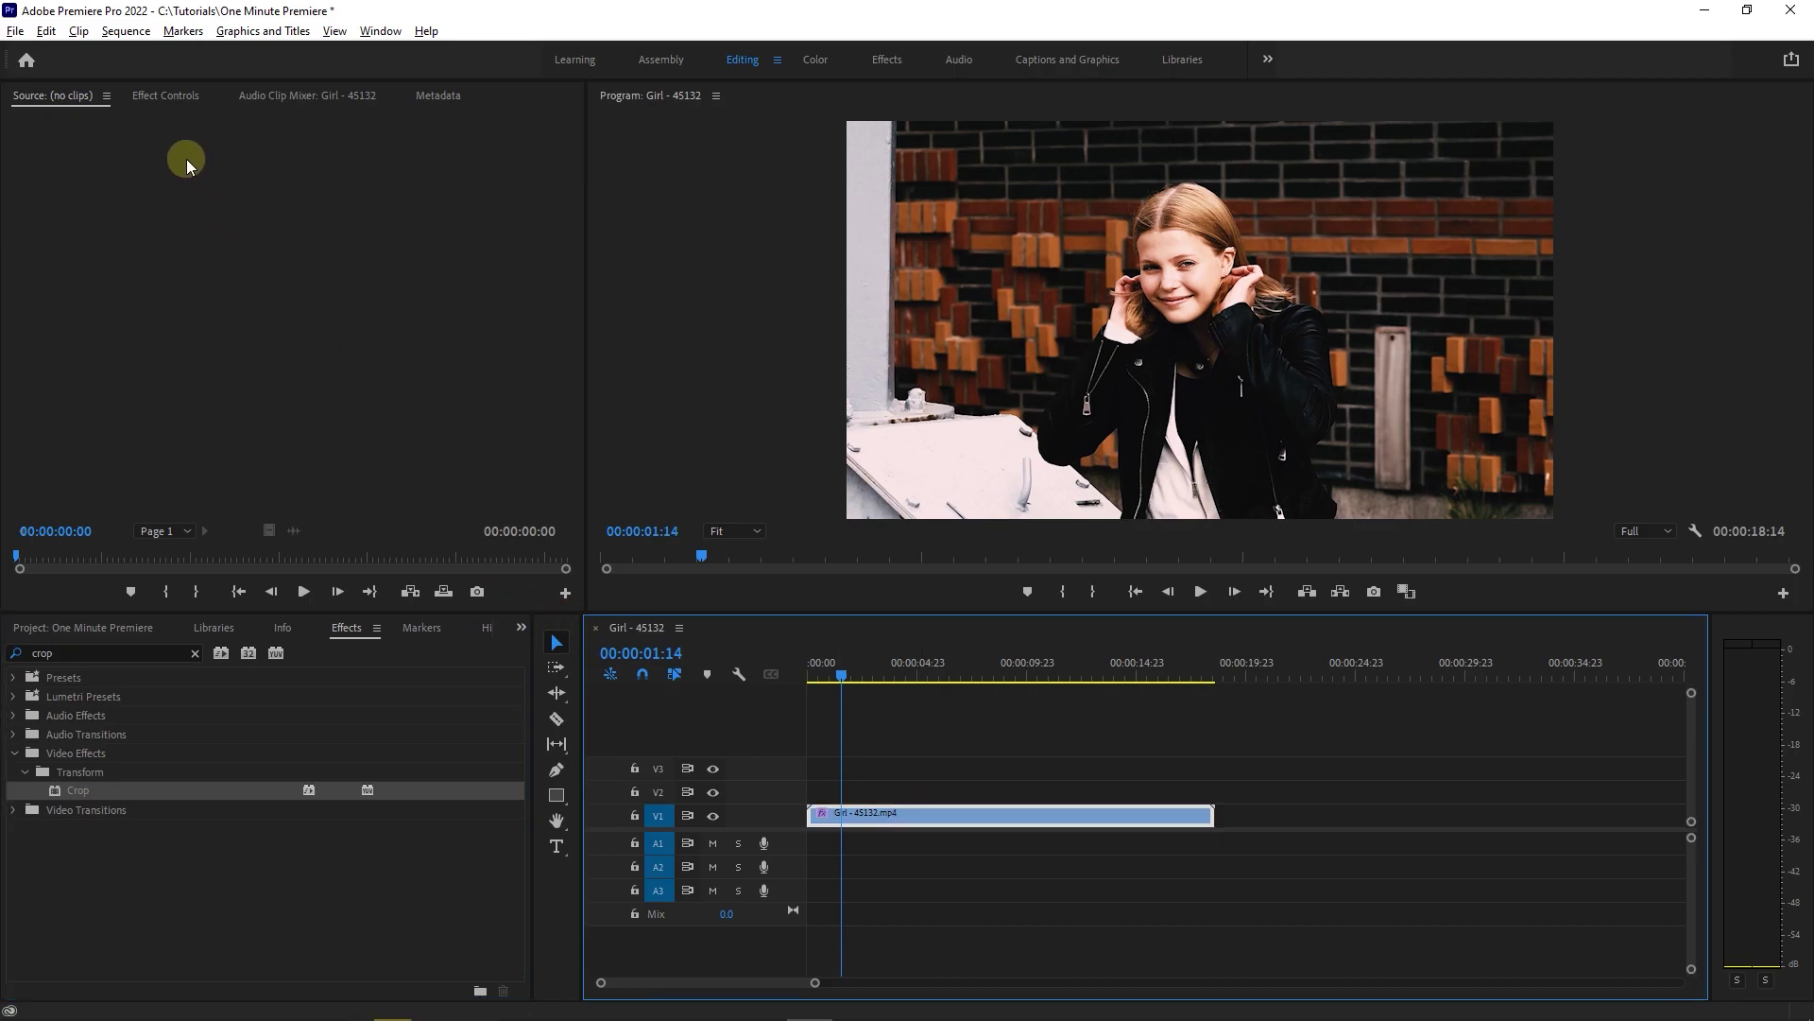
- Add an ellipse mask to Crop and shape it into a tall, shorter oval over the girl's face
left_click(165, 97)
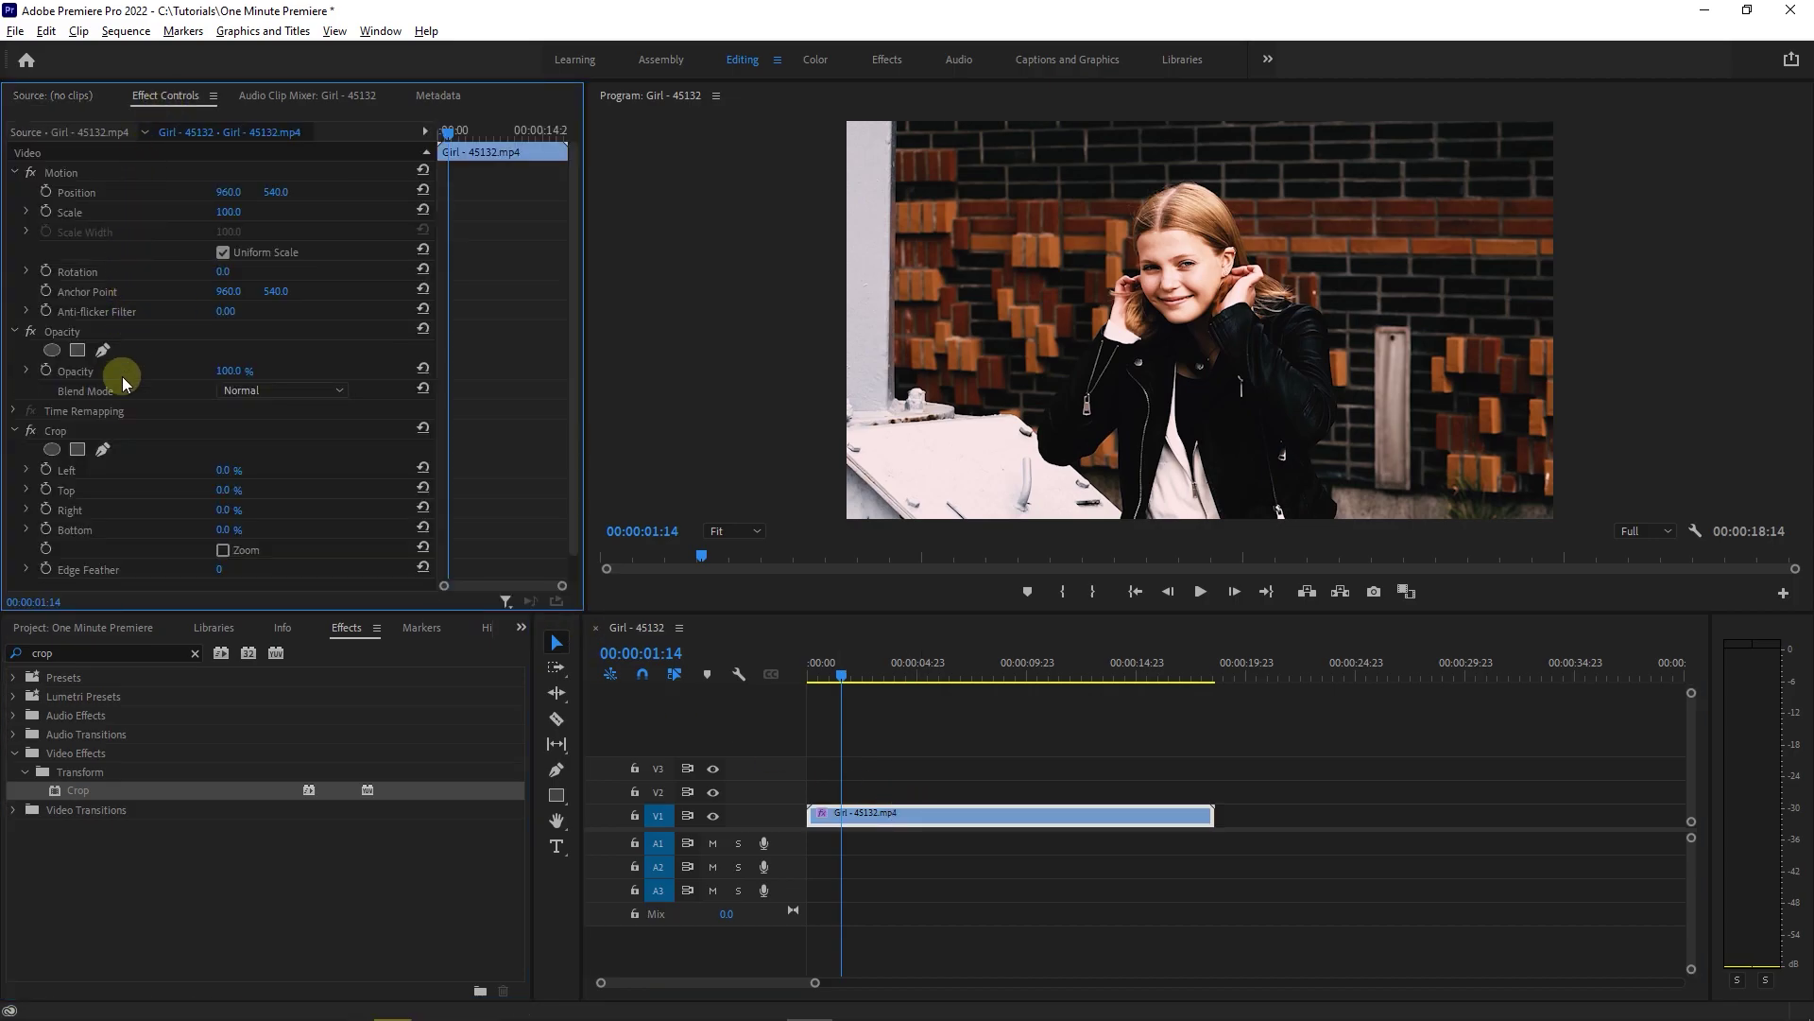
left_click(53, 449)
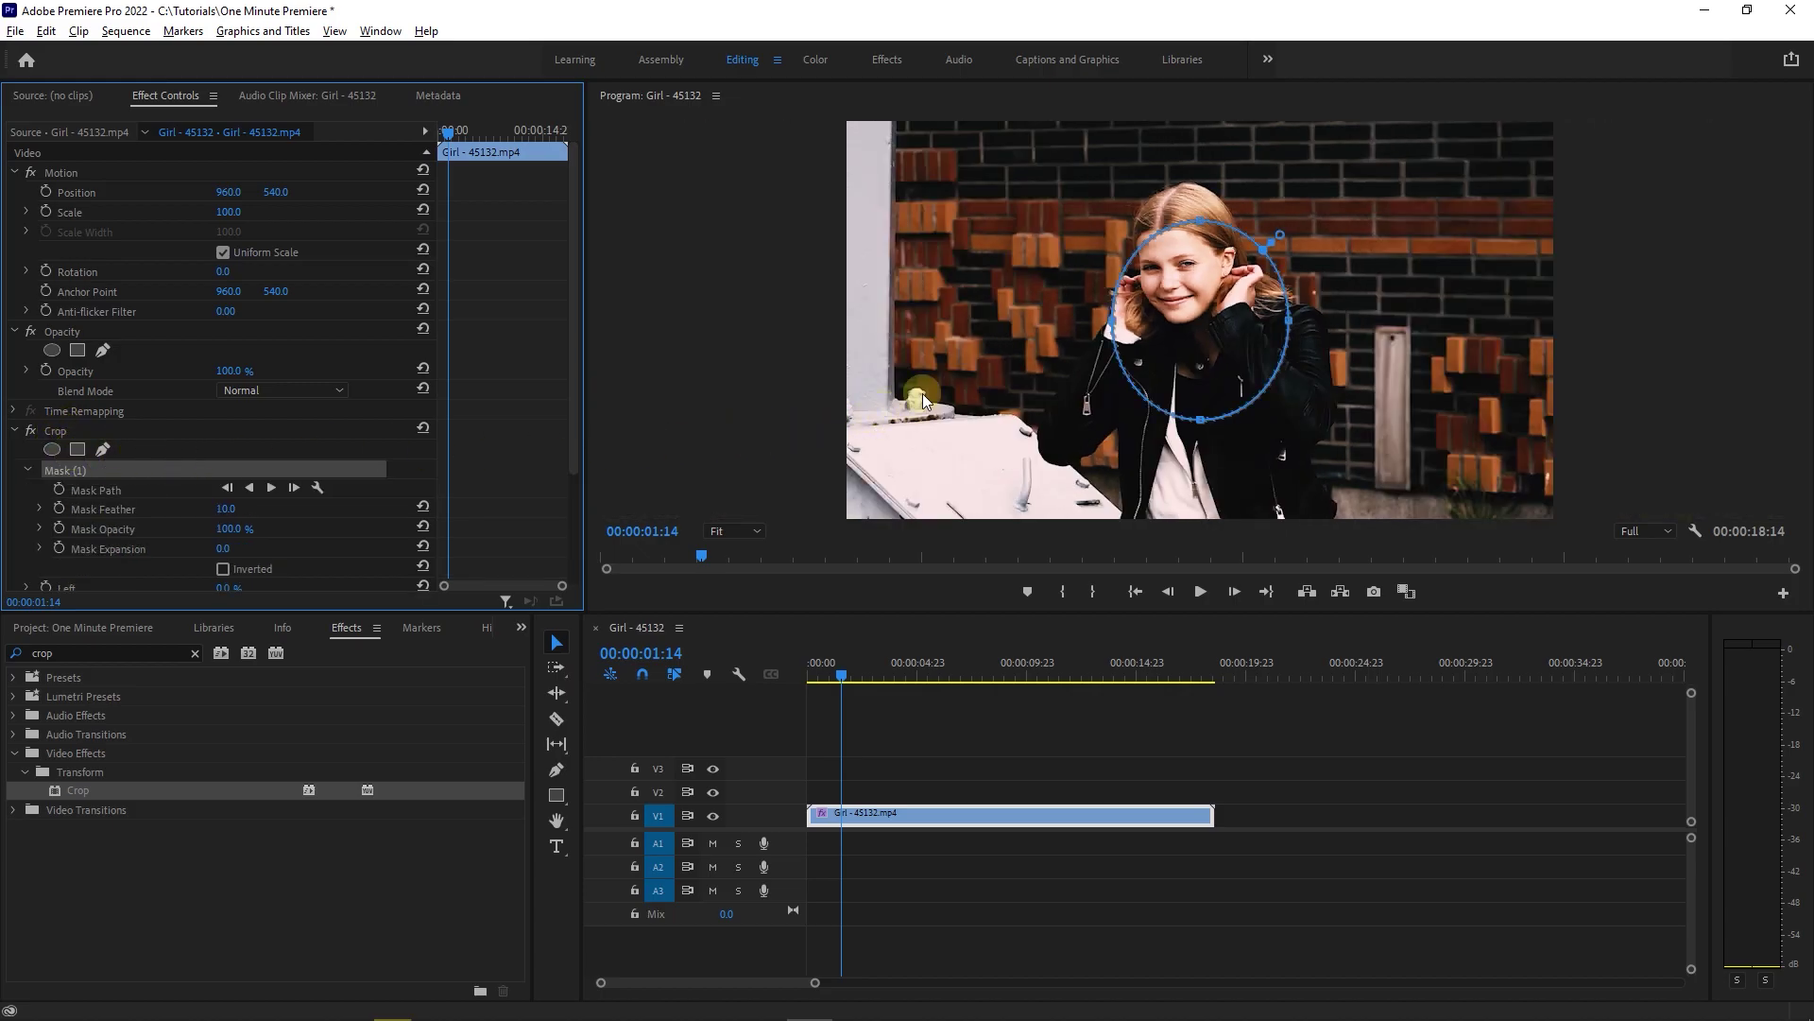
mouse_move(1206, 345)
left_mouse_down()
mouse_move(1188, 299)
mouse_move(1243, 284)
left_mouse_up()
left_click_drag(1096, 274, 1122, 274)
left_click_drag(1182, 373, 1183, 333)
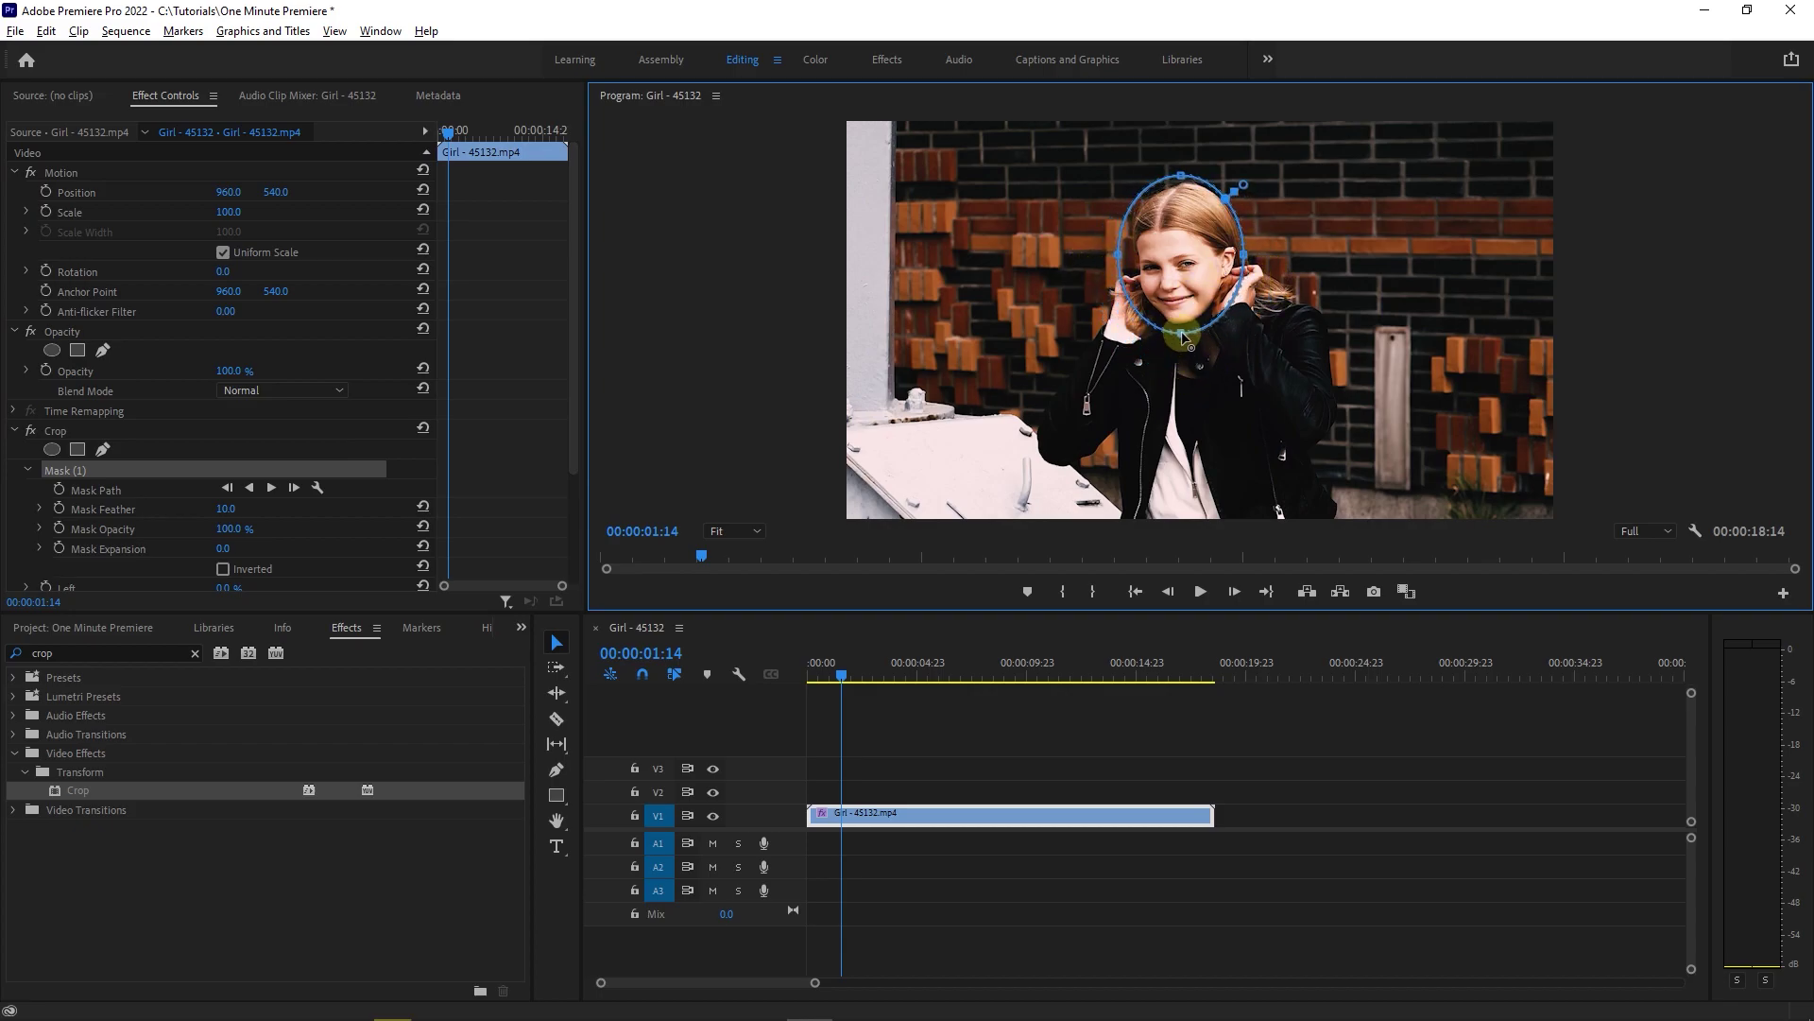
scroll(210, 495, "down", 2)
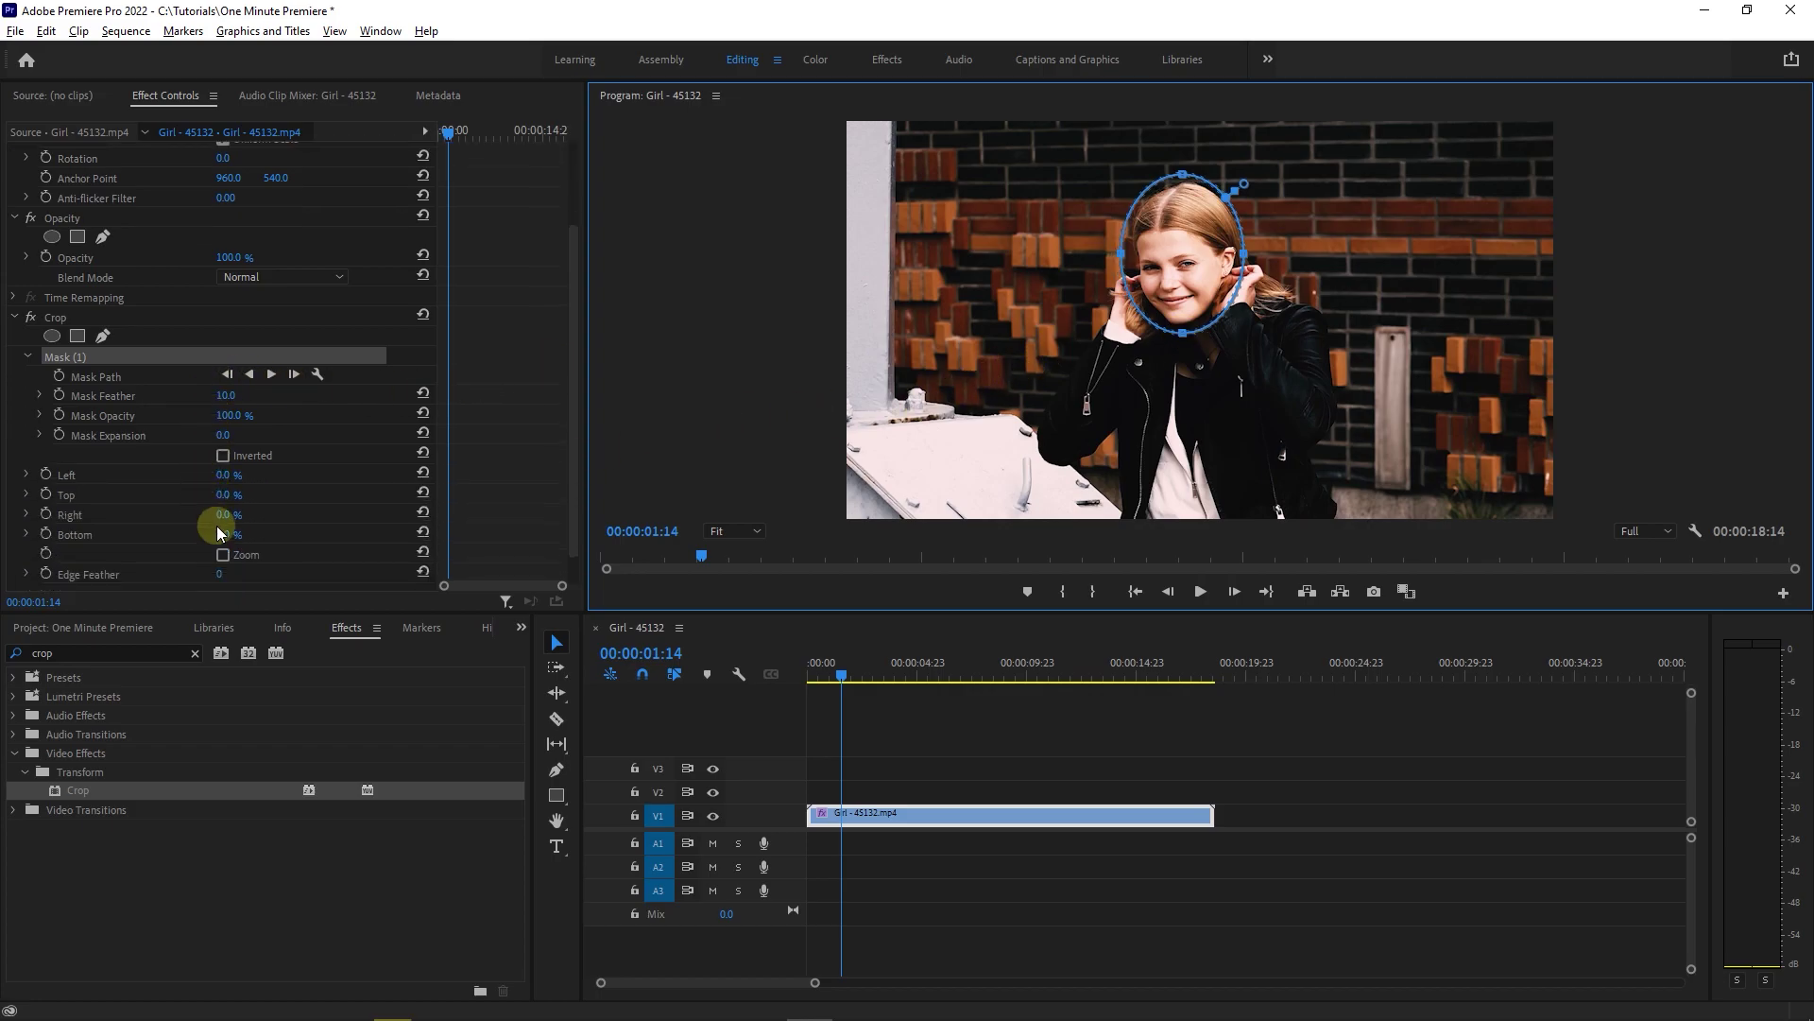
- Set Crop Bottom to 100% and invert the ellipse mask so only the face remains
left_click_drag(226, 535, 368, 535)
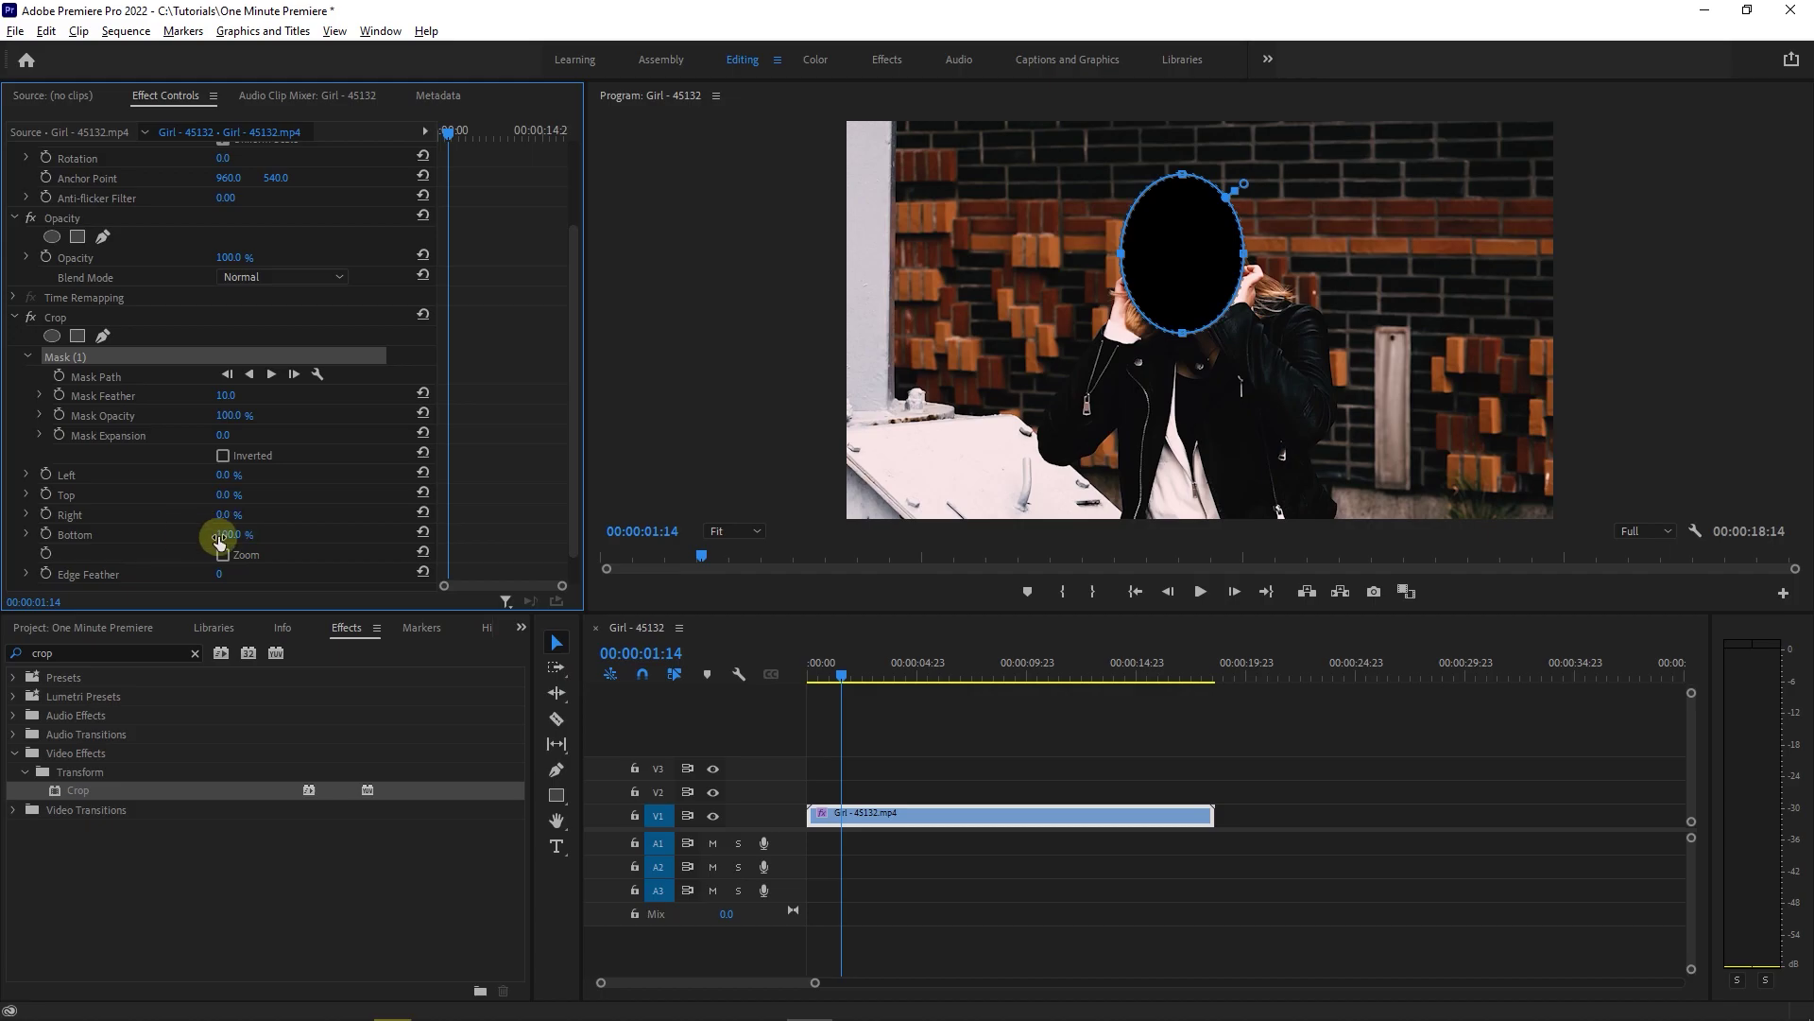
left_click(223, 455)
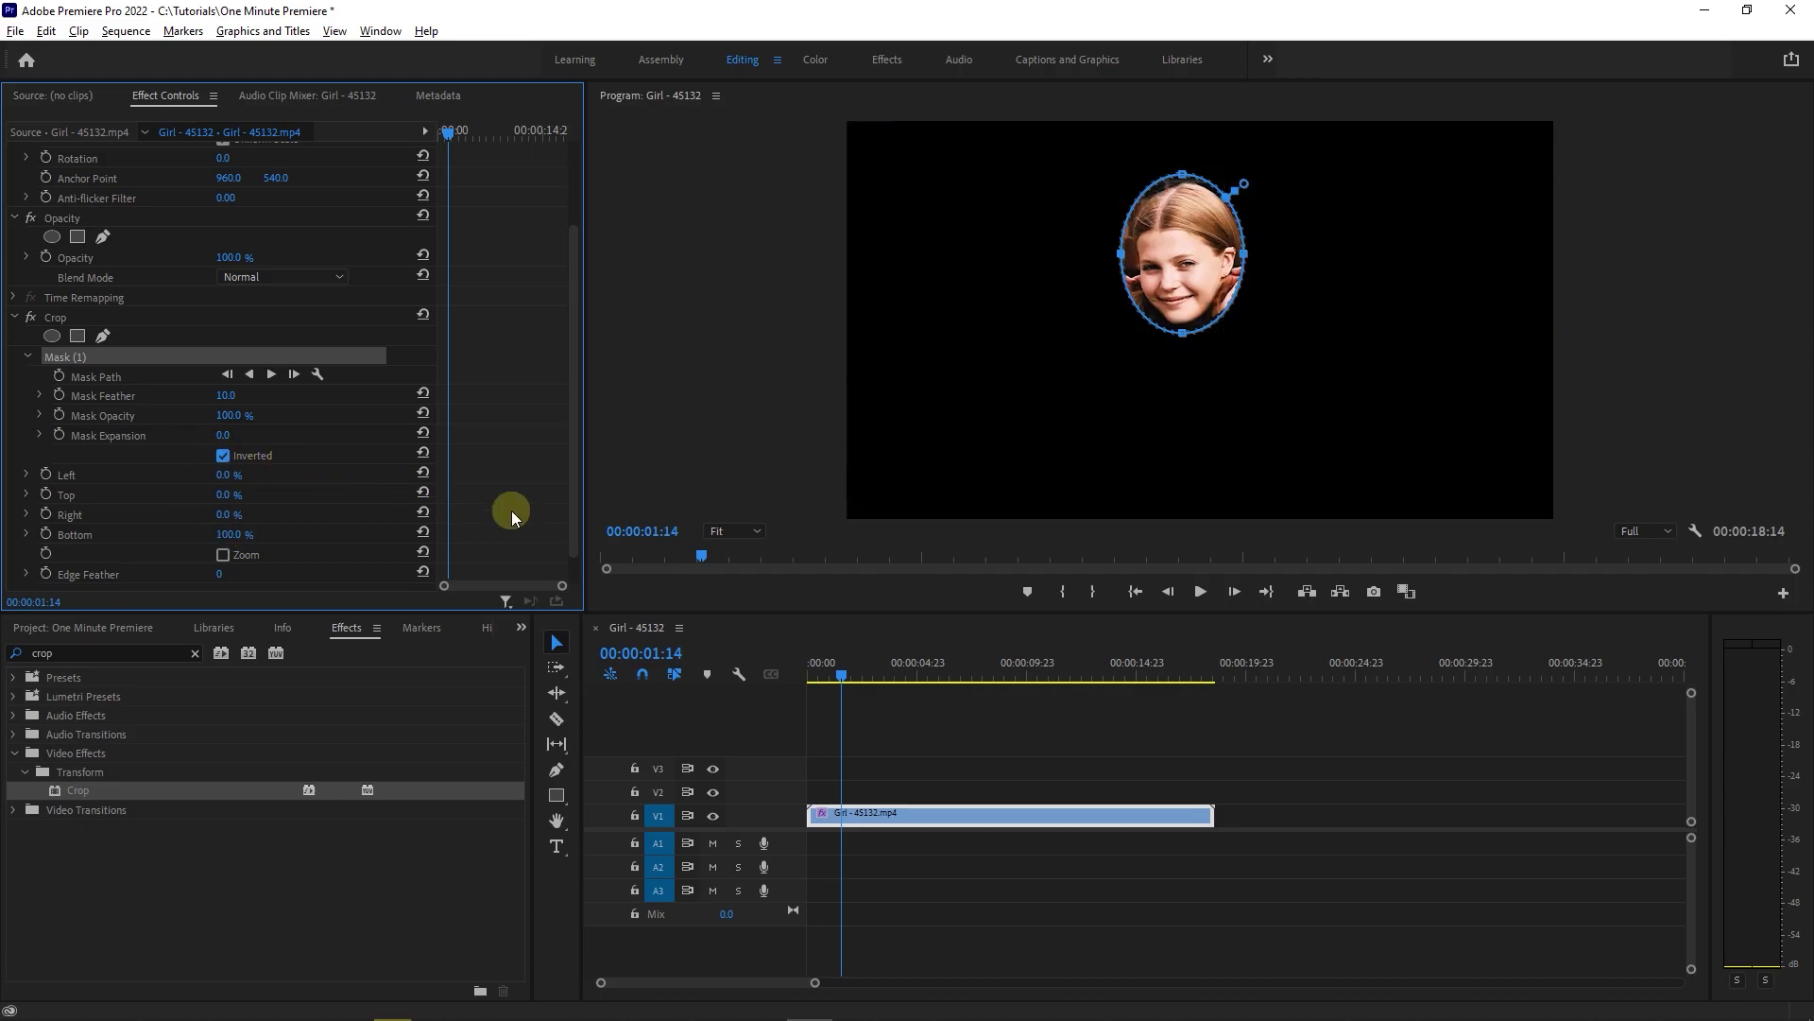
- Raise Mask Feather to about 274.8, previewing playback from the start before and after
left_click_drag(846, 672, 795, 672)
key("space")
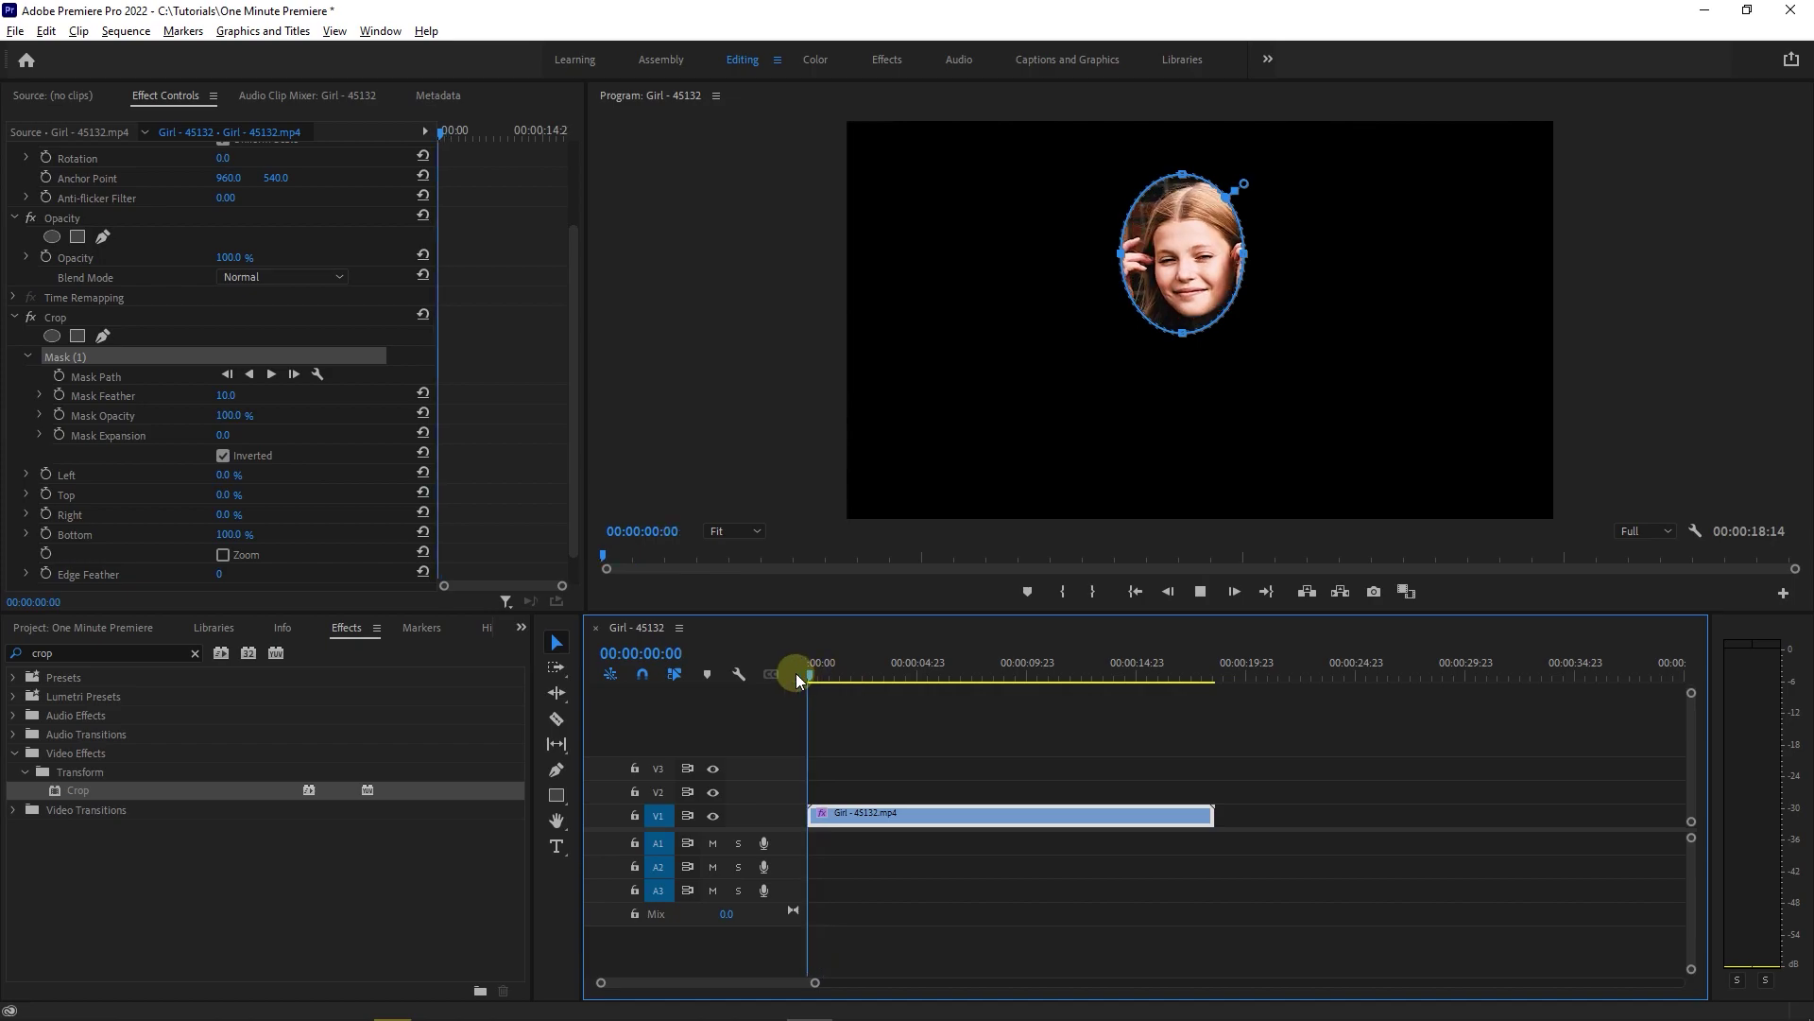
key("space")
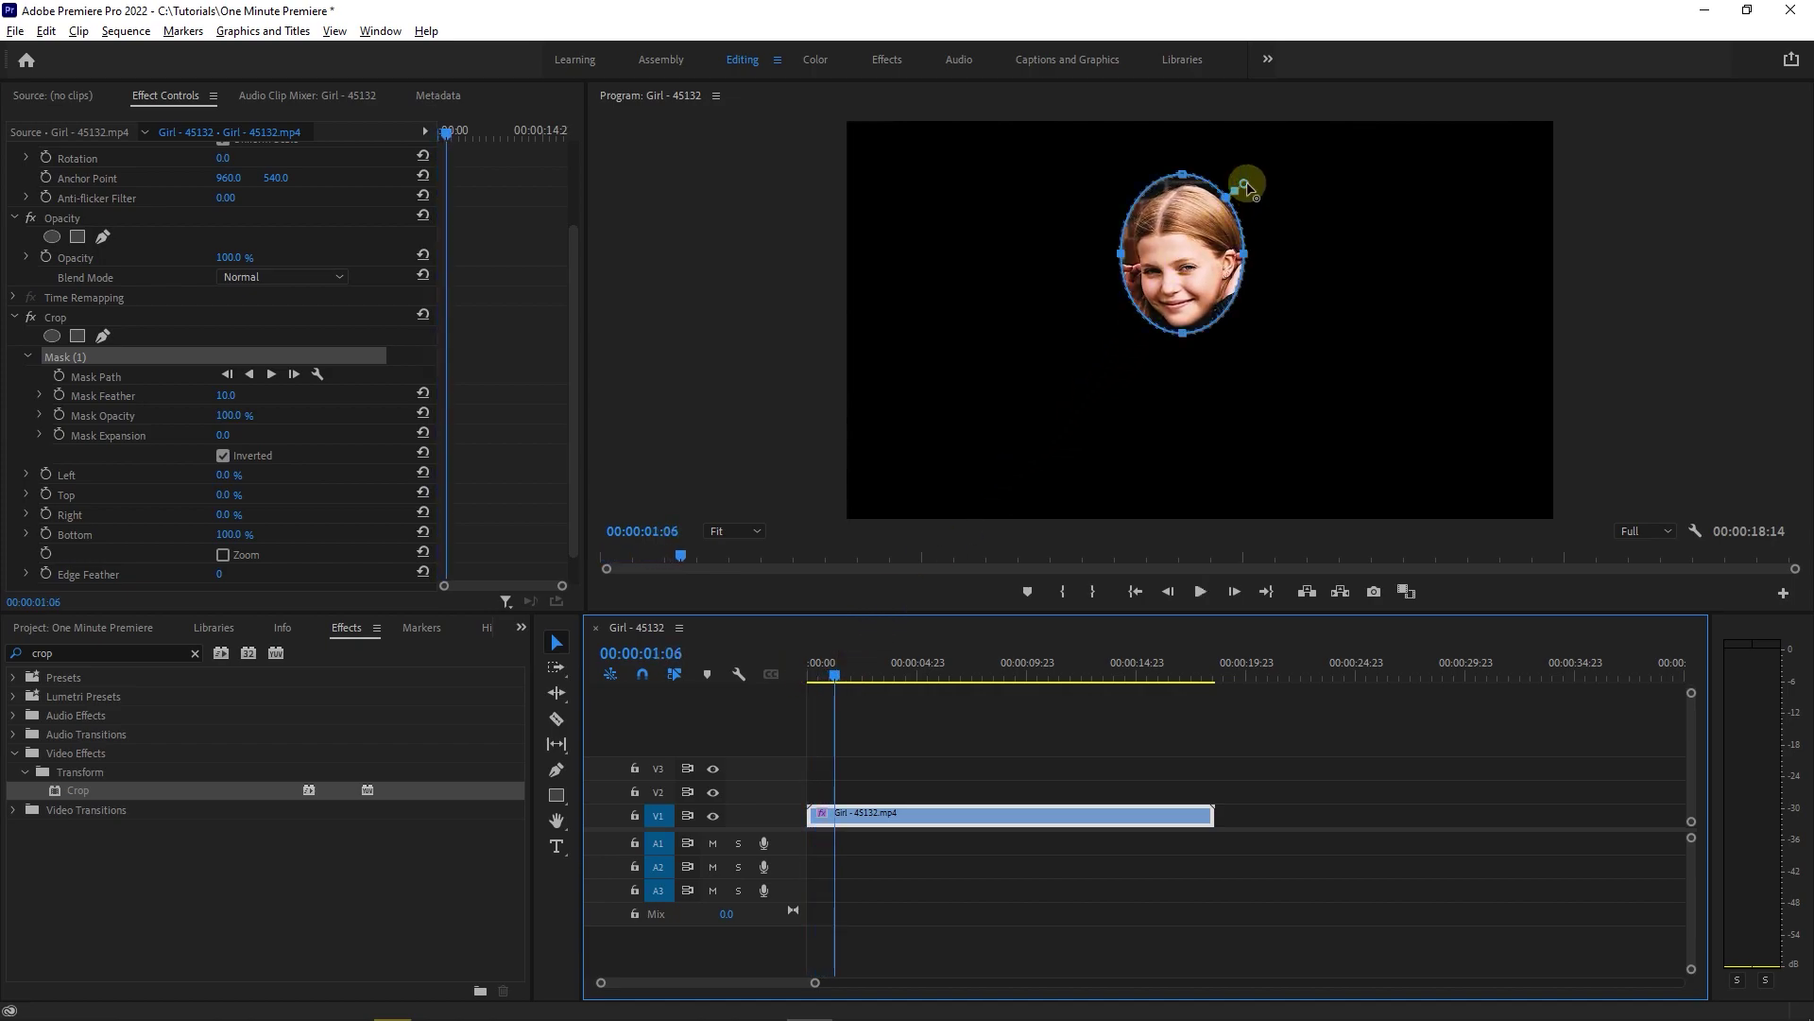
left_click_drag(1246, 184, 1294, 172)
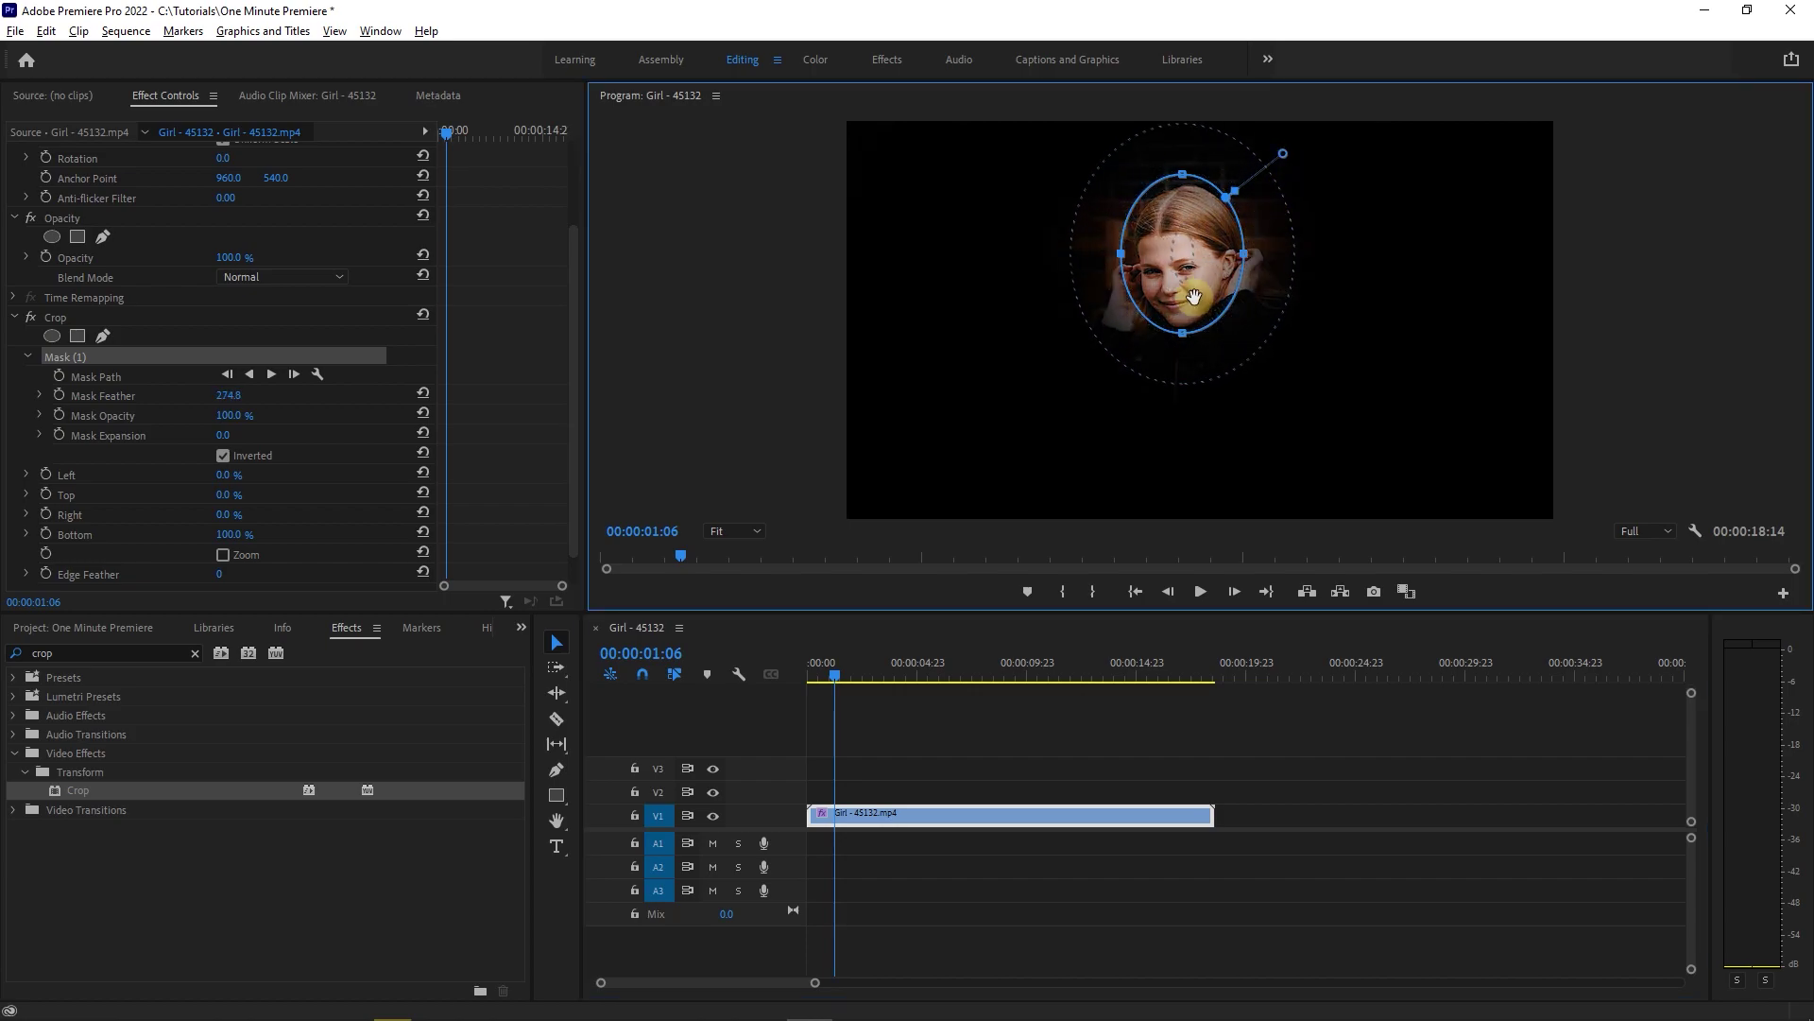
key("space")
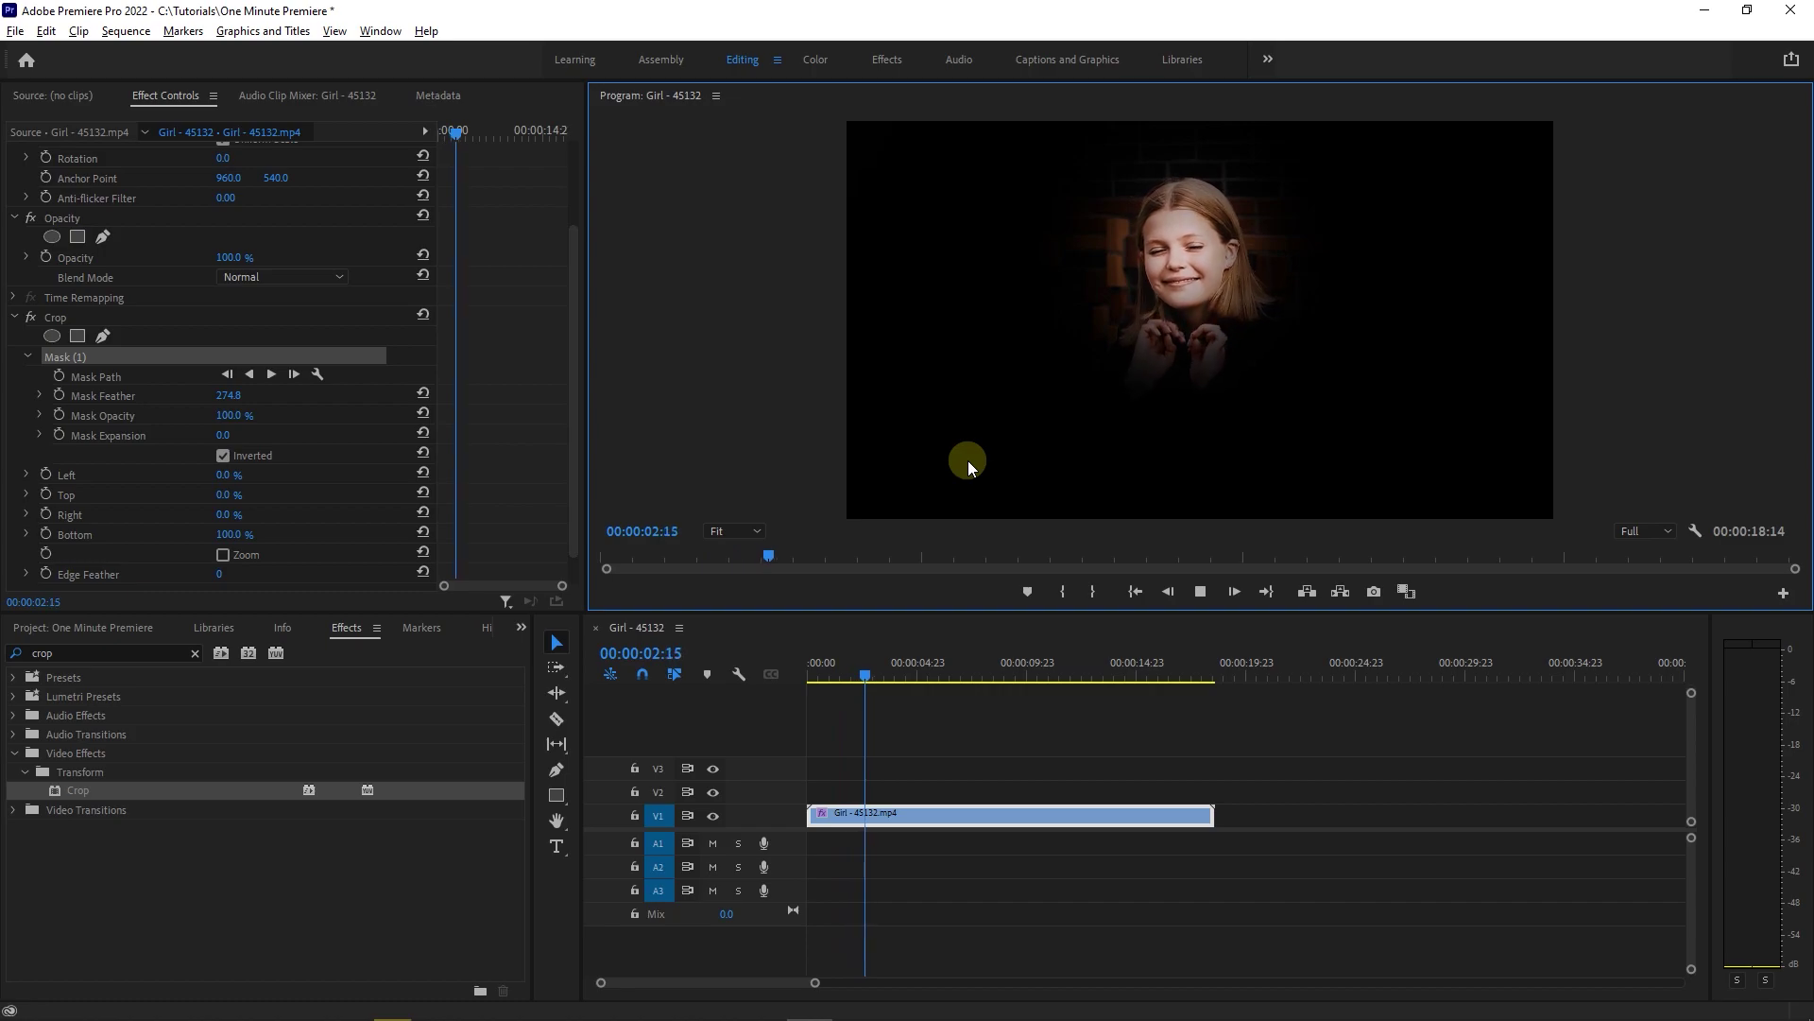
key("space")
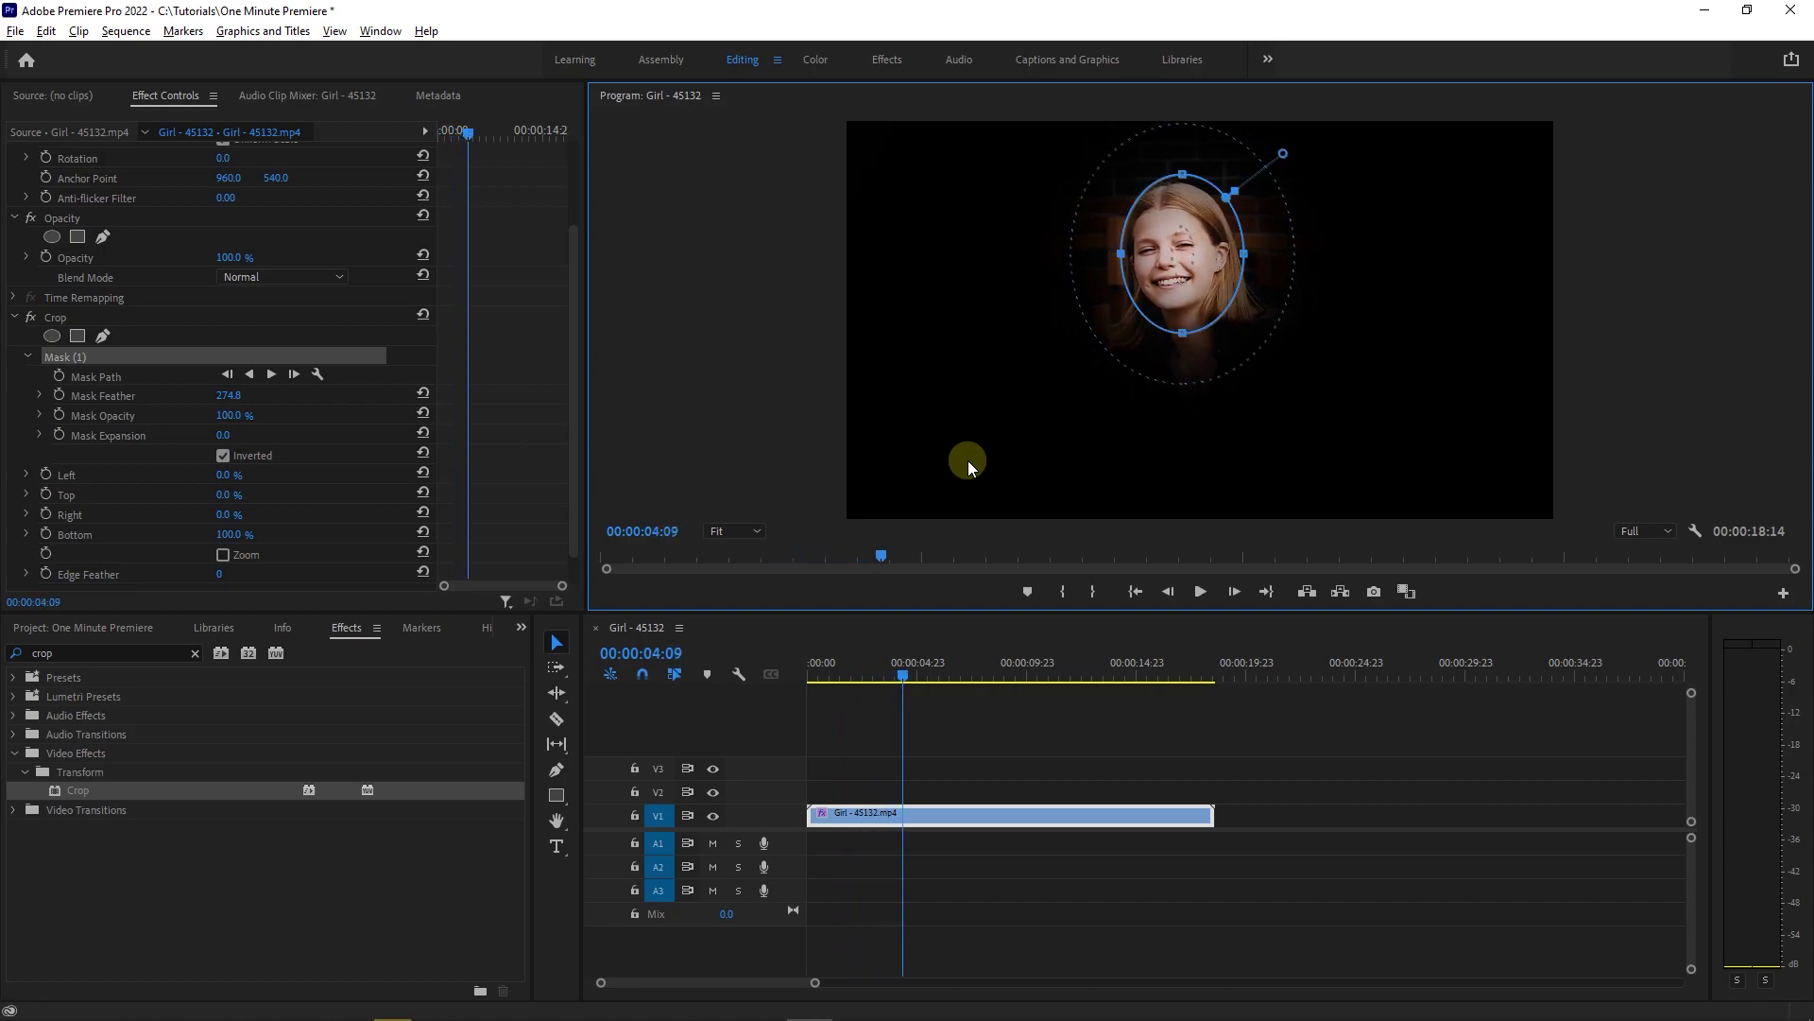
- Move the clip to Position 1499, 752.9 and preview the repositioned face
left_click(982, 777)
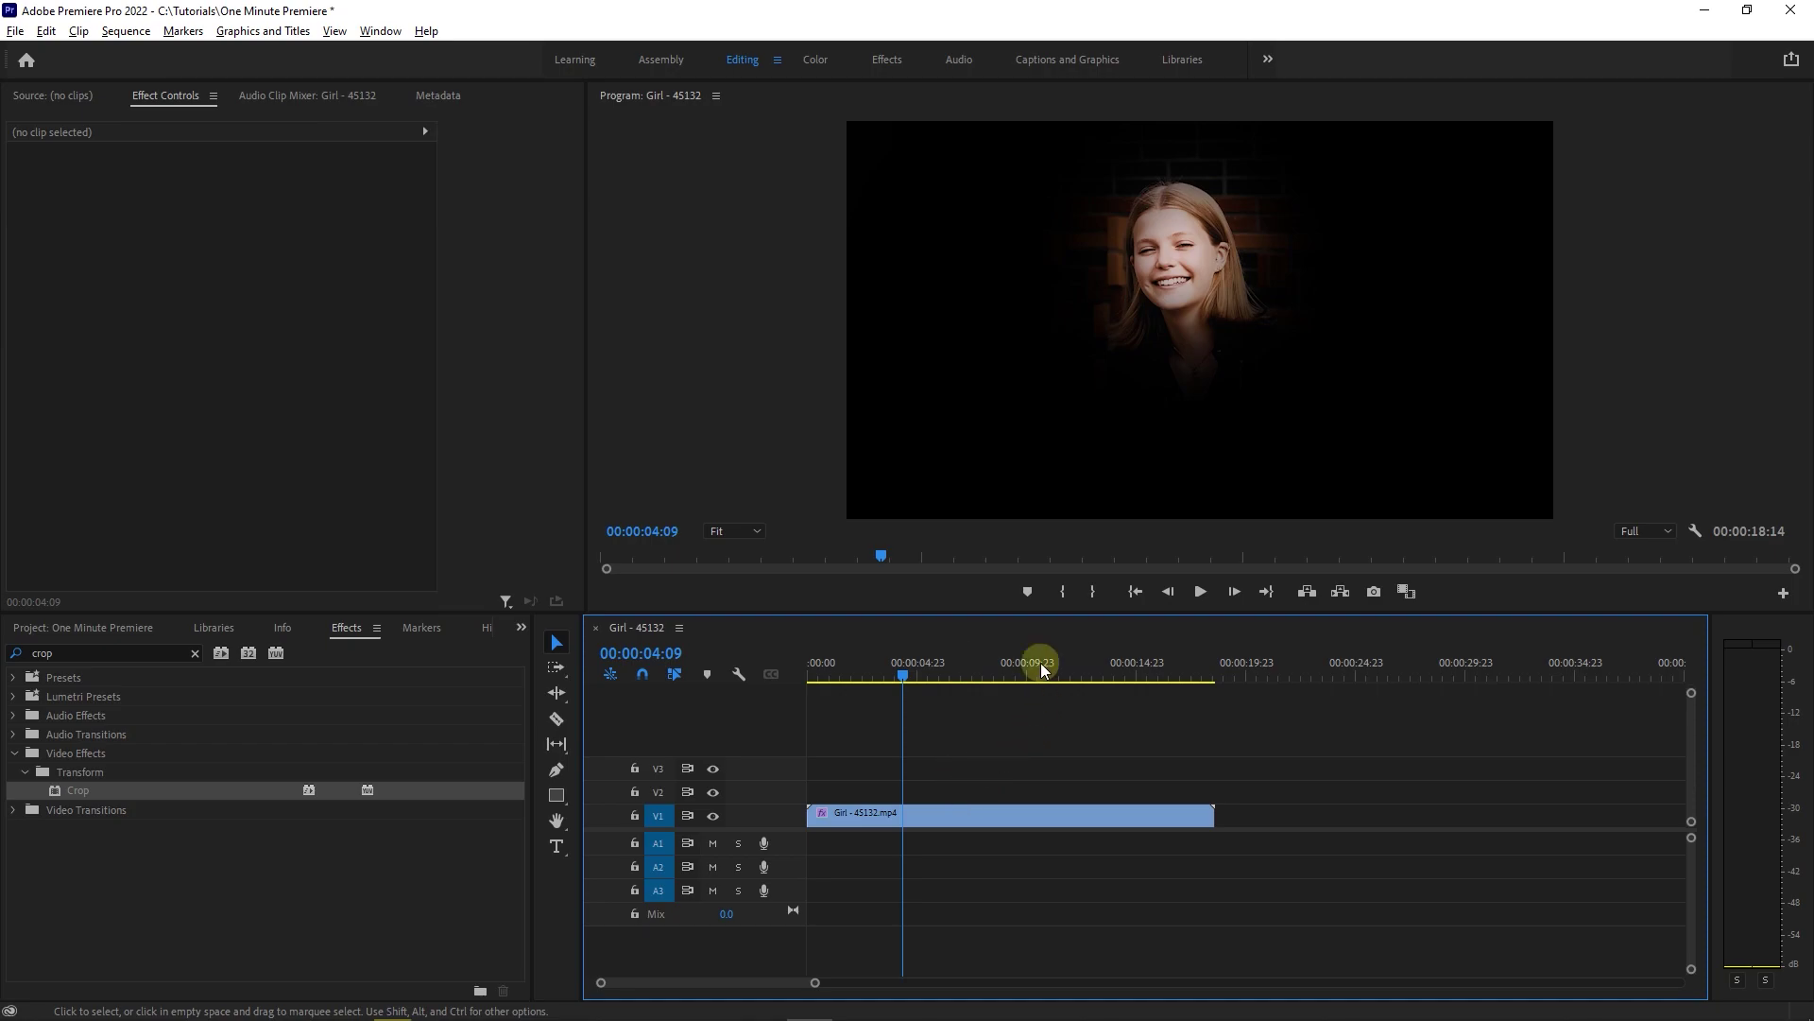
left_click(959, 381)
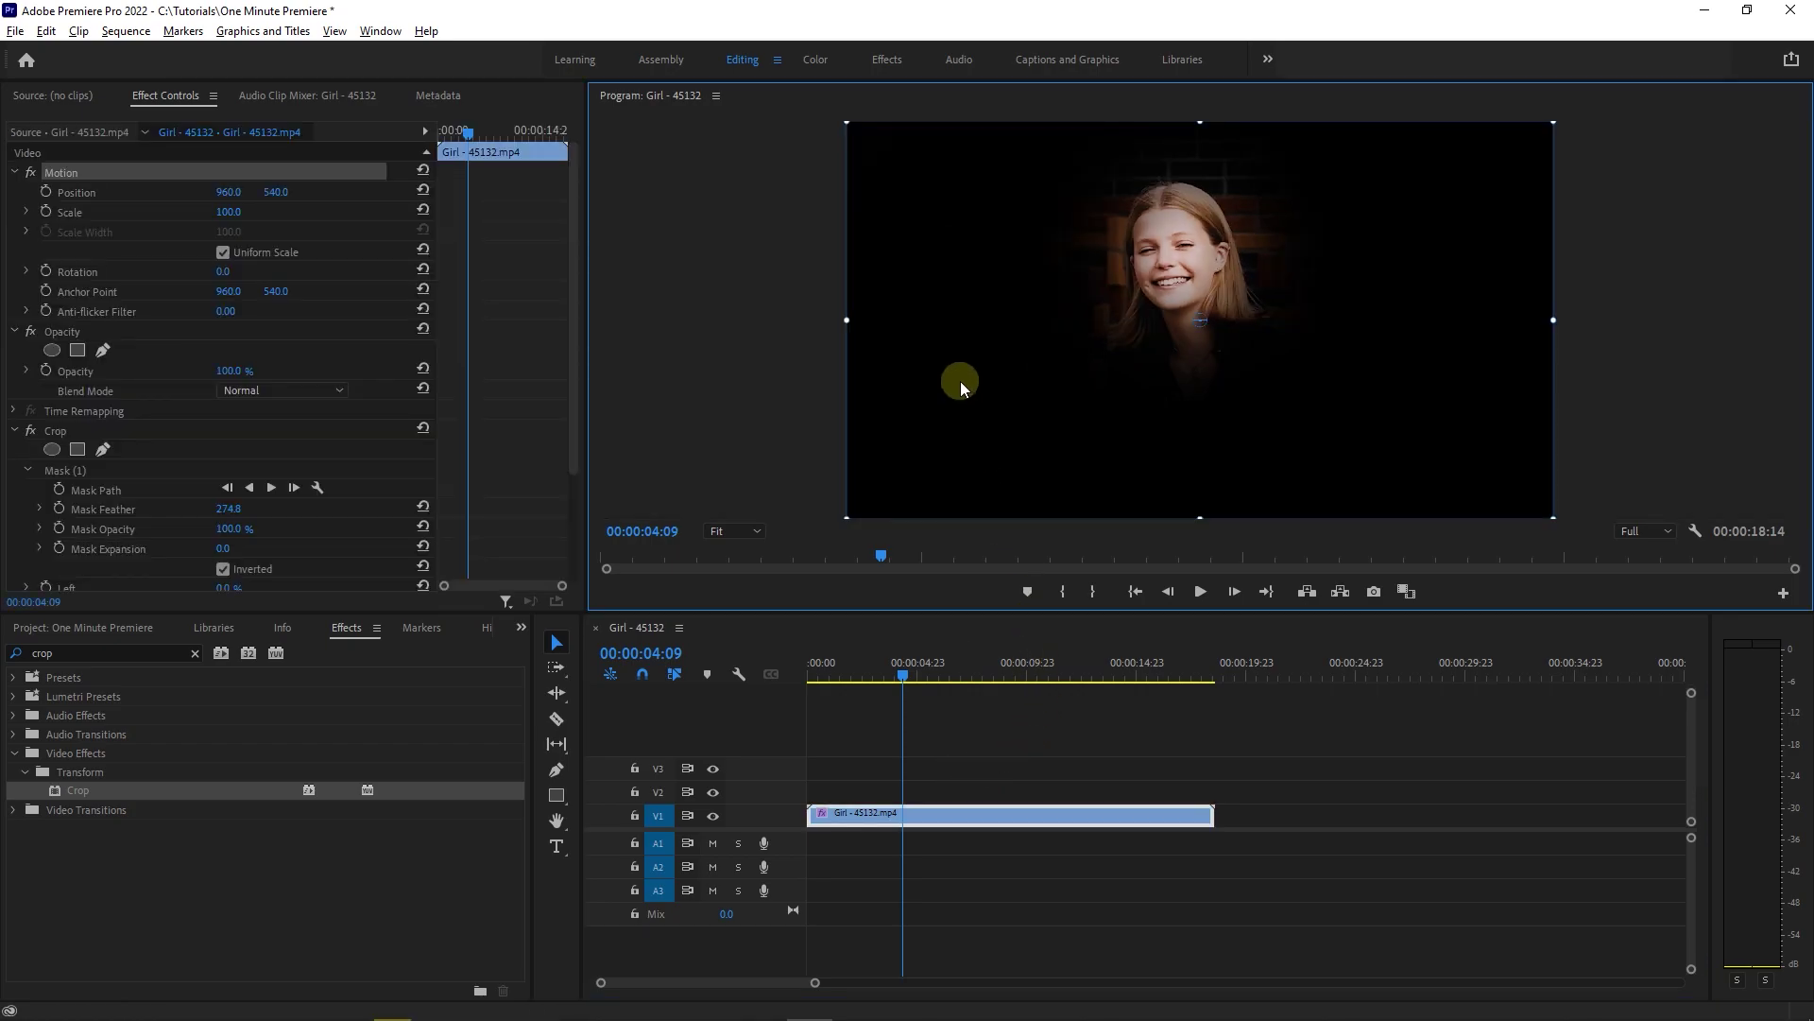
left_click_drag(1440, 269, 1612, 346)
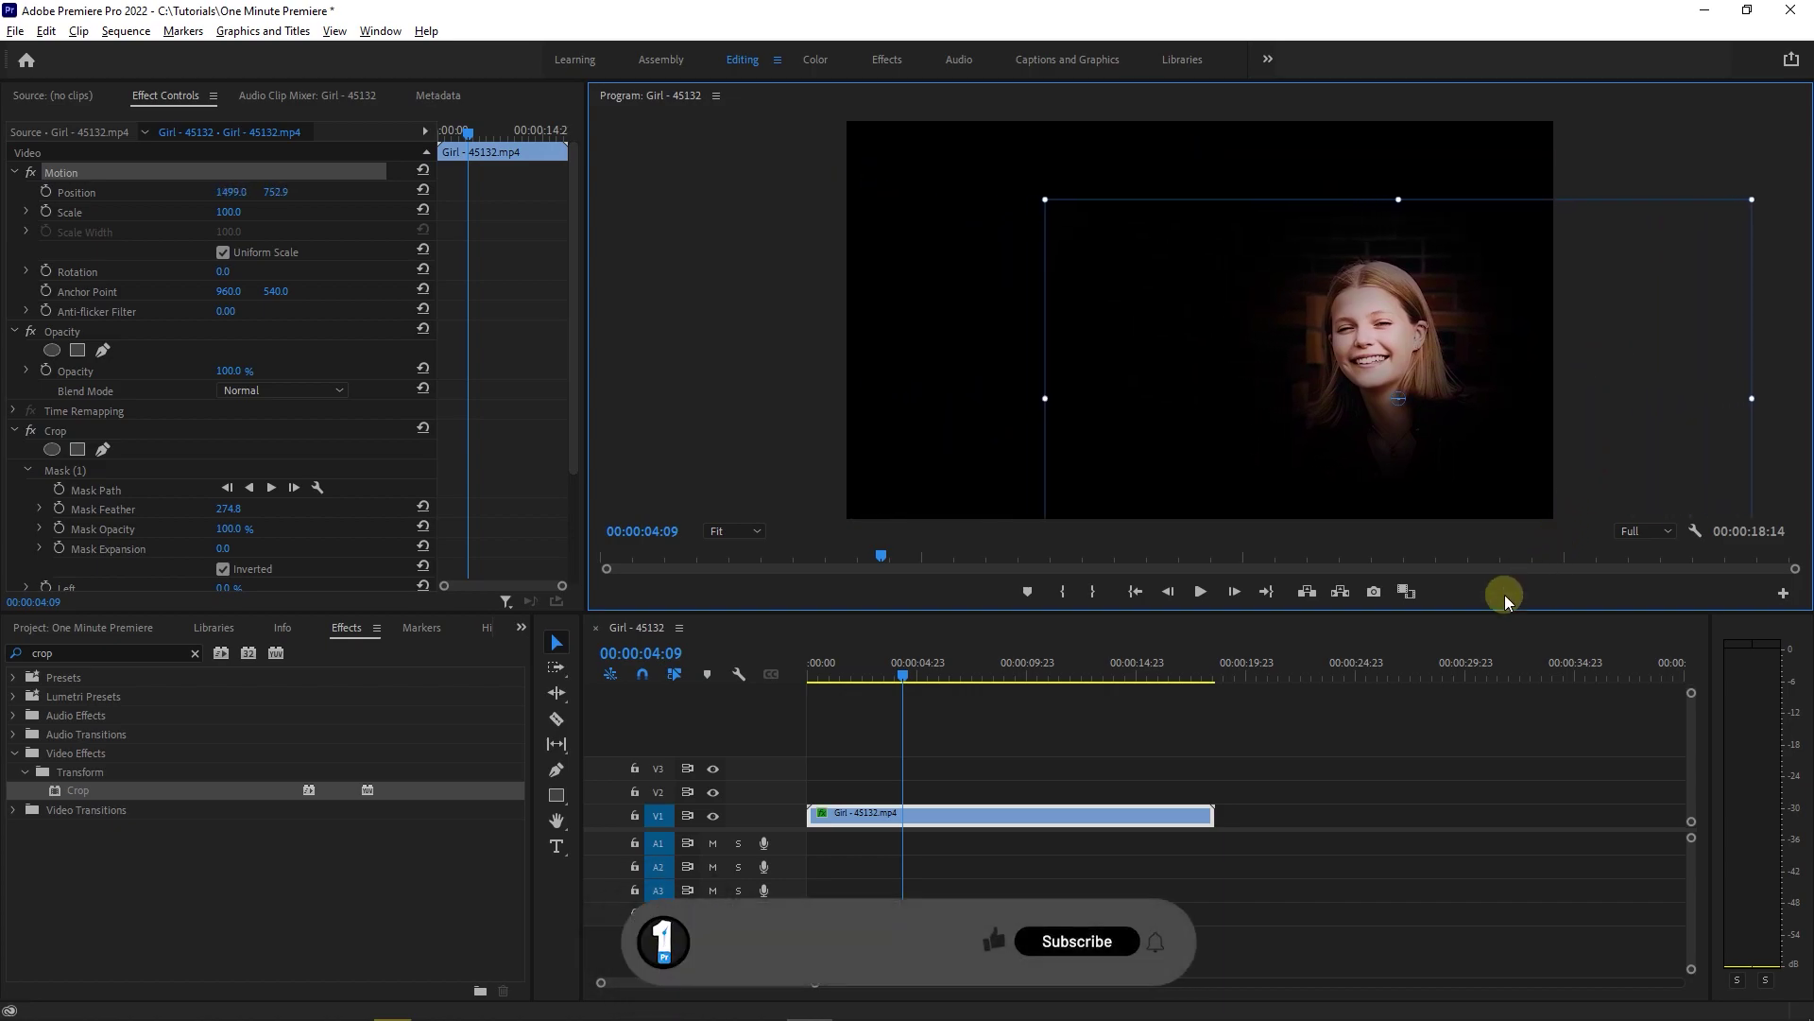
key("space")
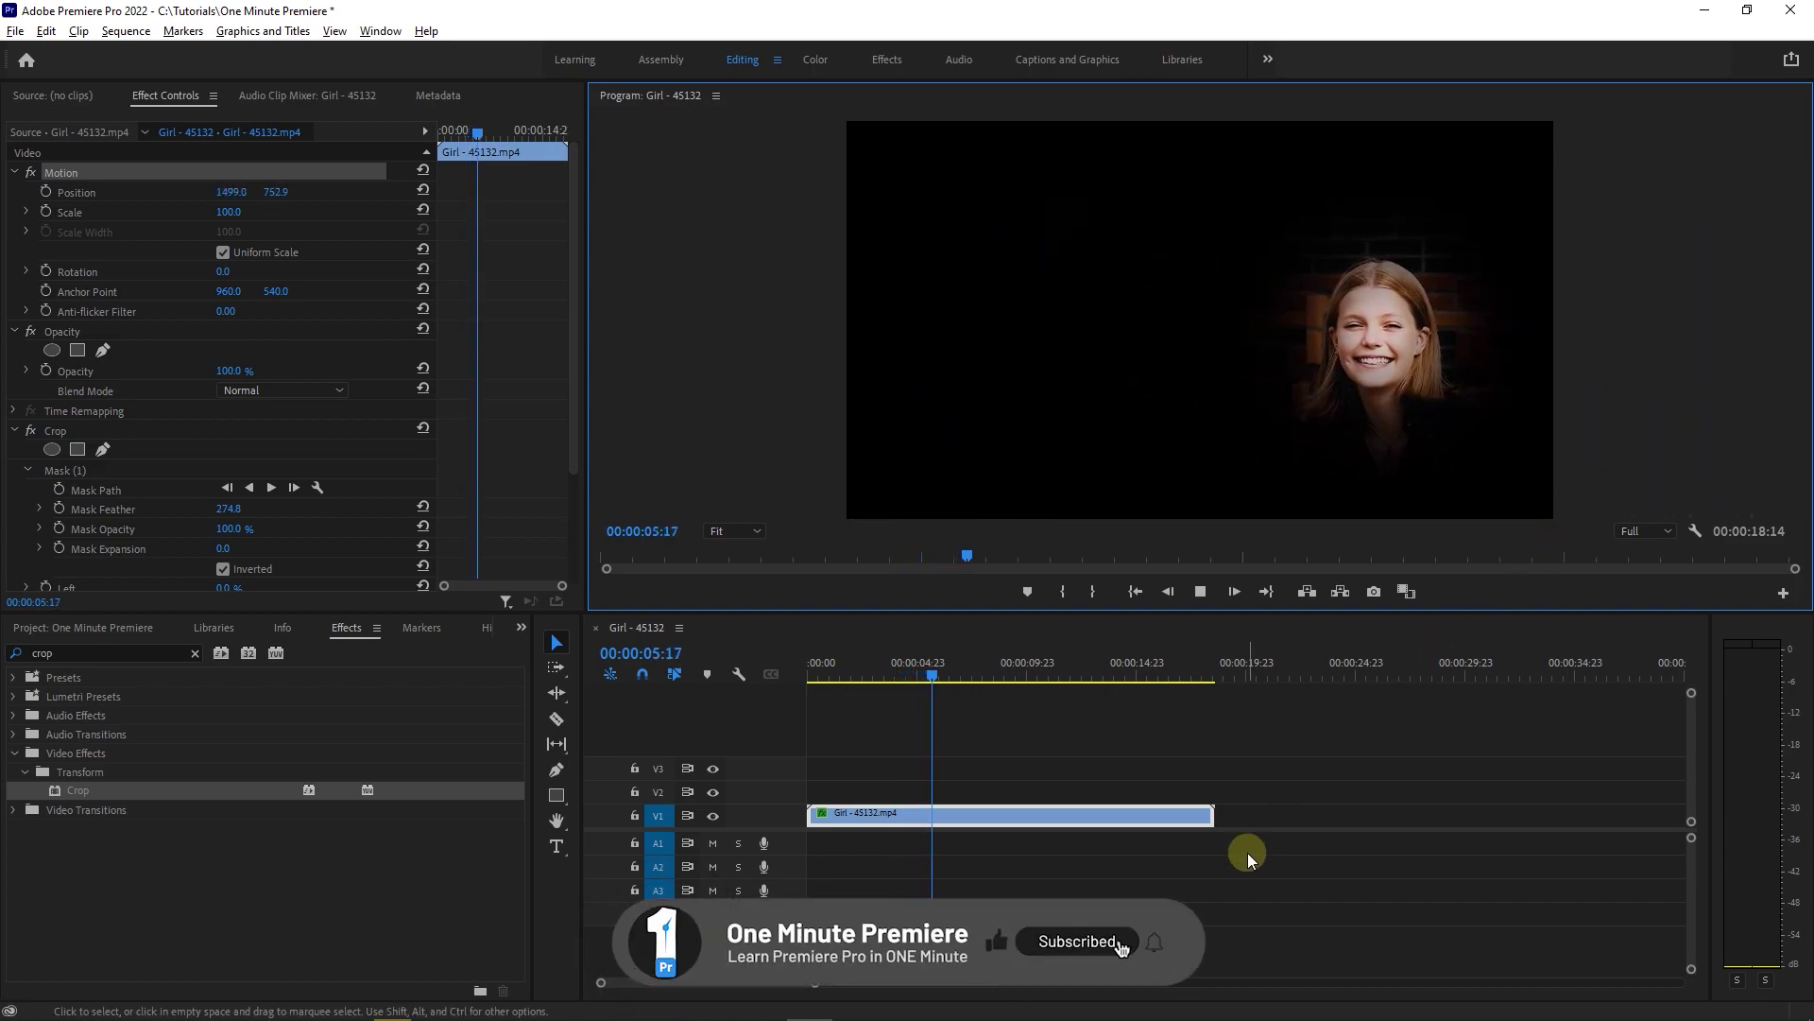